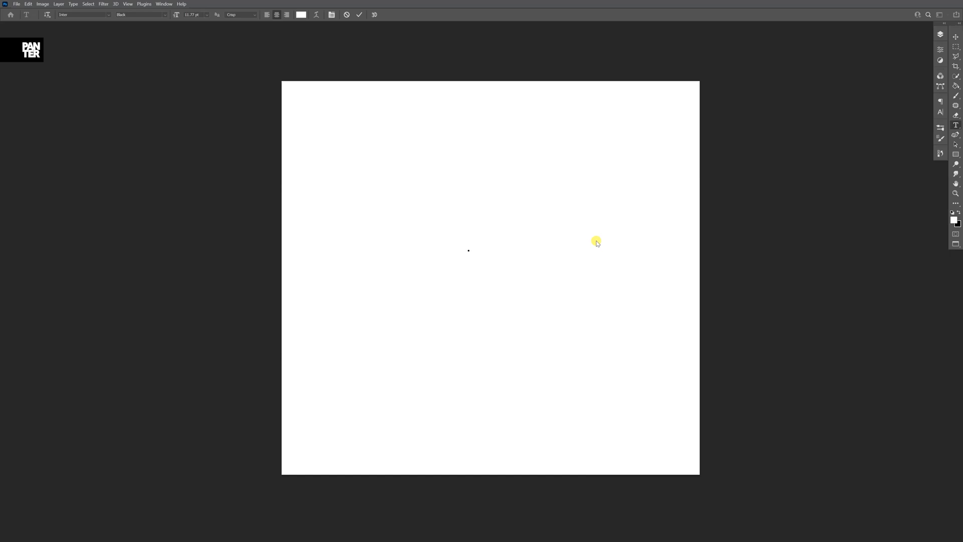
Scale the tiny white text up until it covers a large part of the canvas
drag(468, 247, 585, 119)
drag(483, 262, 502, 274)
key(Return)
key(t)
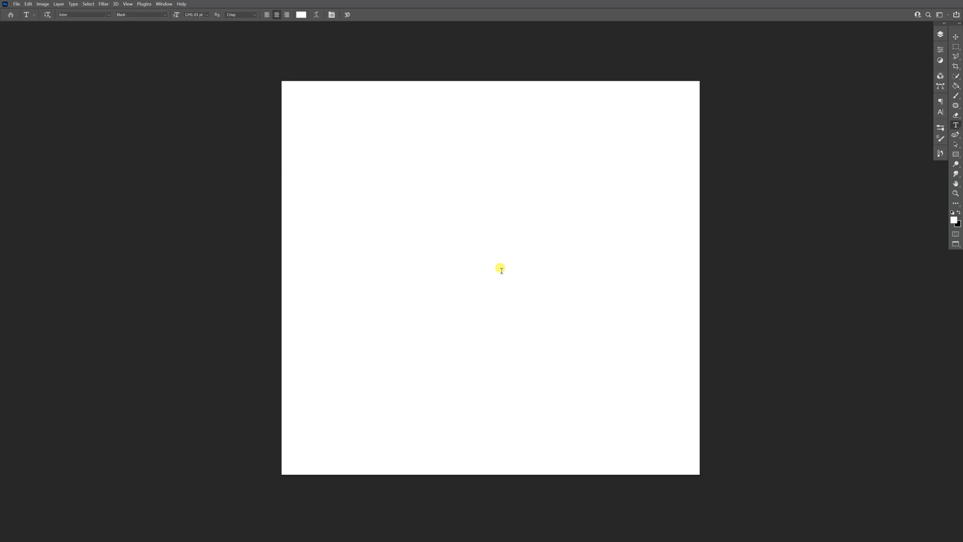
Set the text colour to 000000, add a large letter M in Inter Black, and centre it on the canvas
click(300, 14)
drag(563, 269, 512, 286)
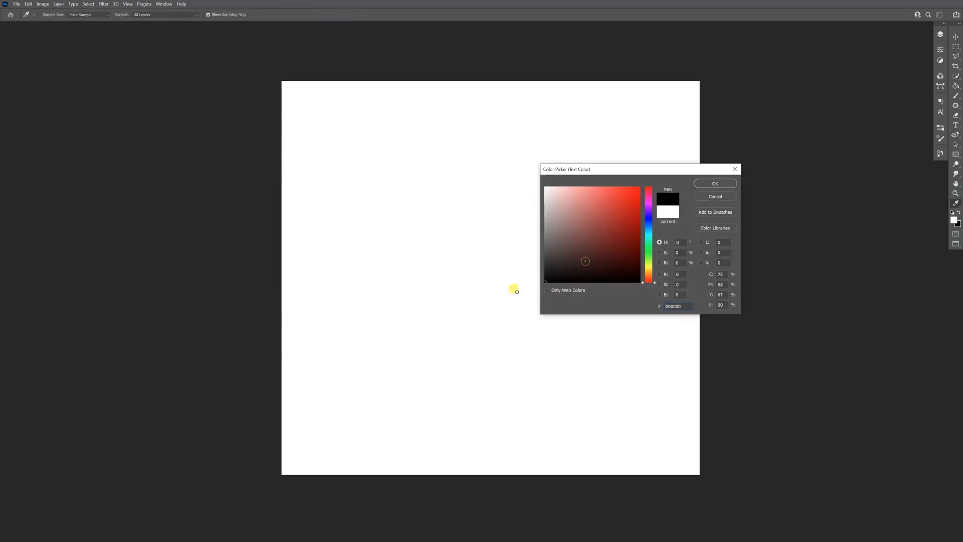
click(713, 183)
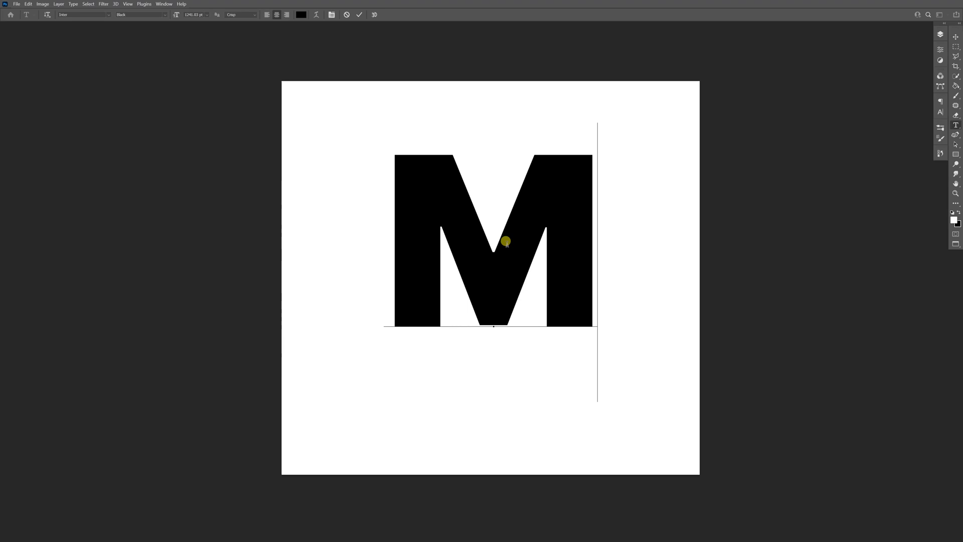
click(955, 38)
mouse_move(560, 248)
mouse_down()
mouse_move(563, 278)
mouse_move(563, 260)
mouse_up()
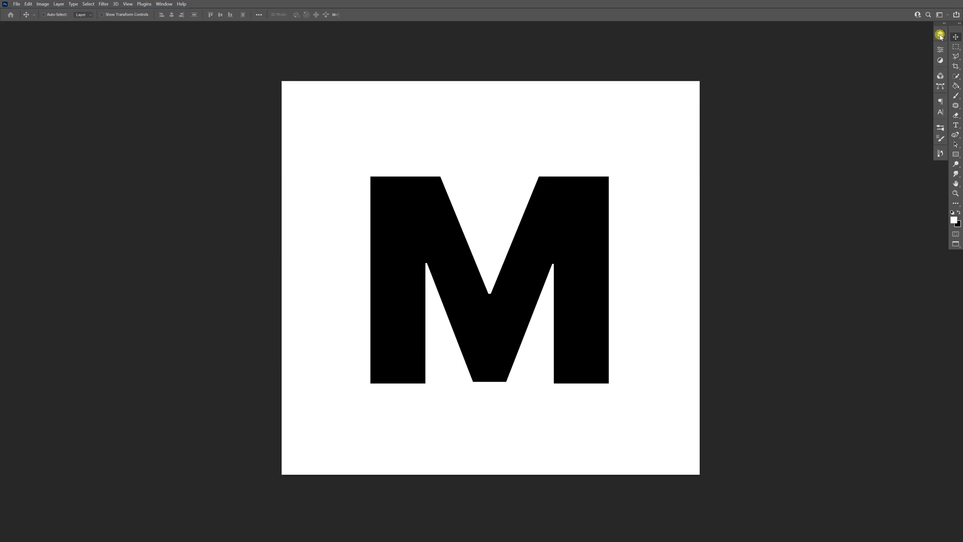
Convert the M text layer to a smart object
click(939, 35)
right_click(859, 80)
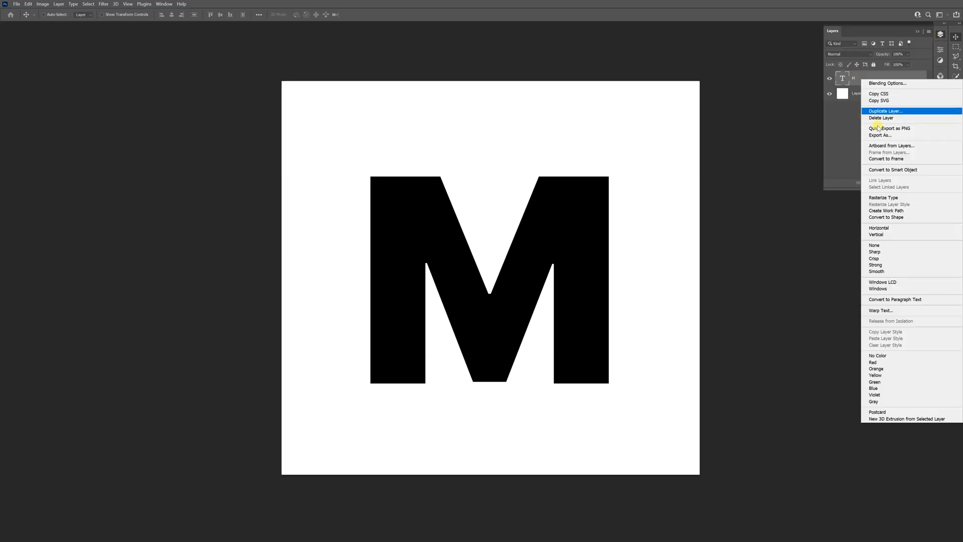
click(890, 170)
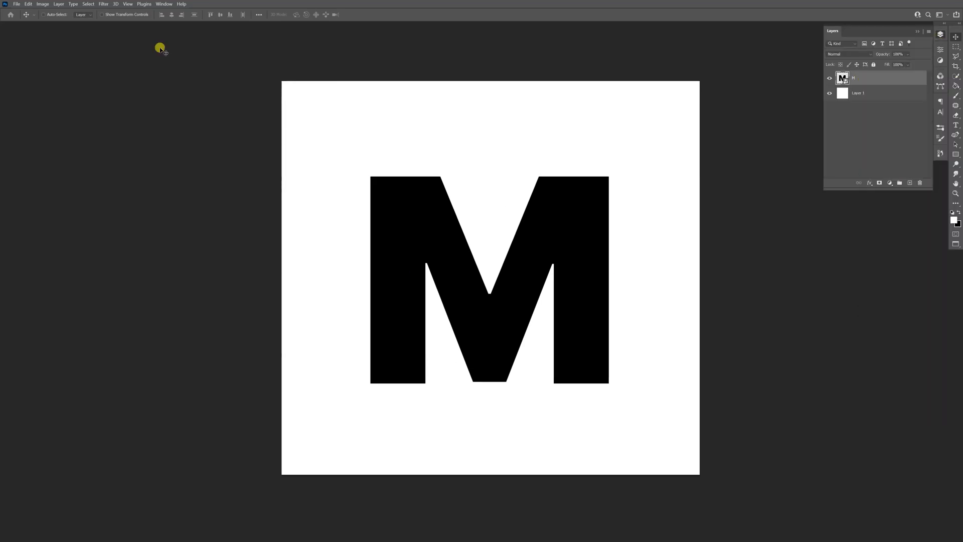
Apply a Gaussian Blur with a radius of about 50 pixels to the M smart object
click(104, 4)
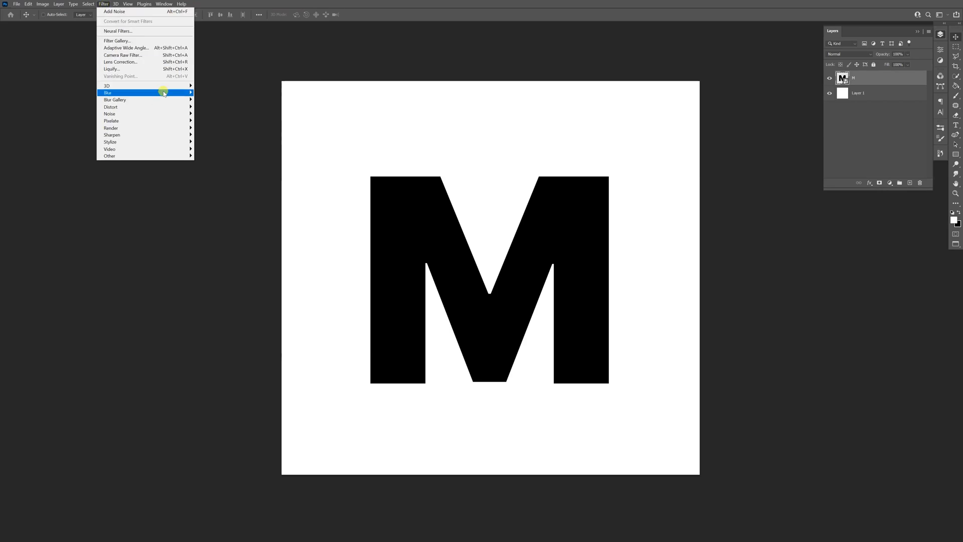
click(163, 92)
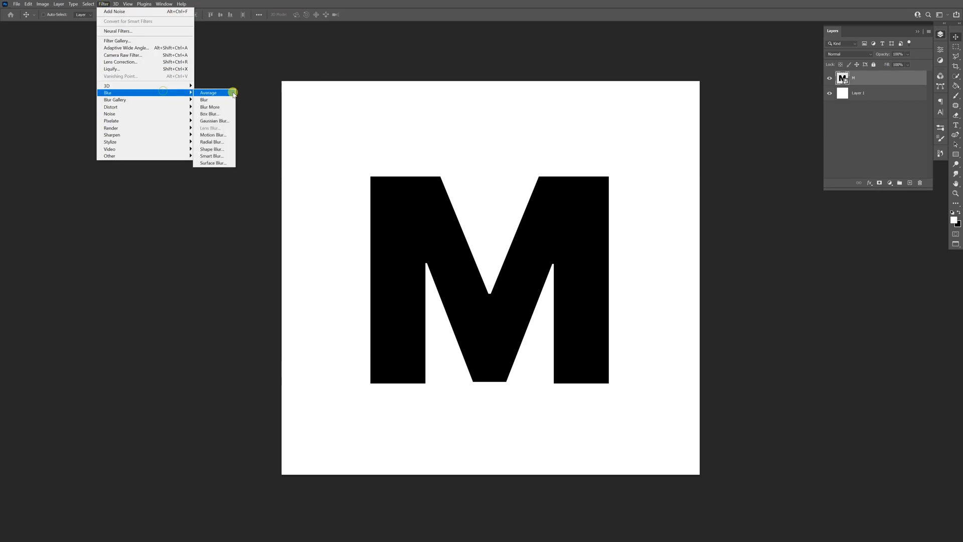
click(226, 121)
drag(775, 339, 777, 339)
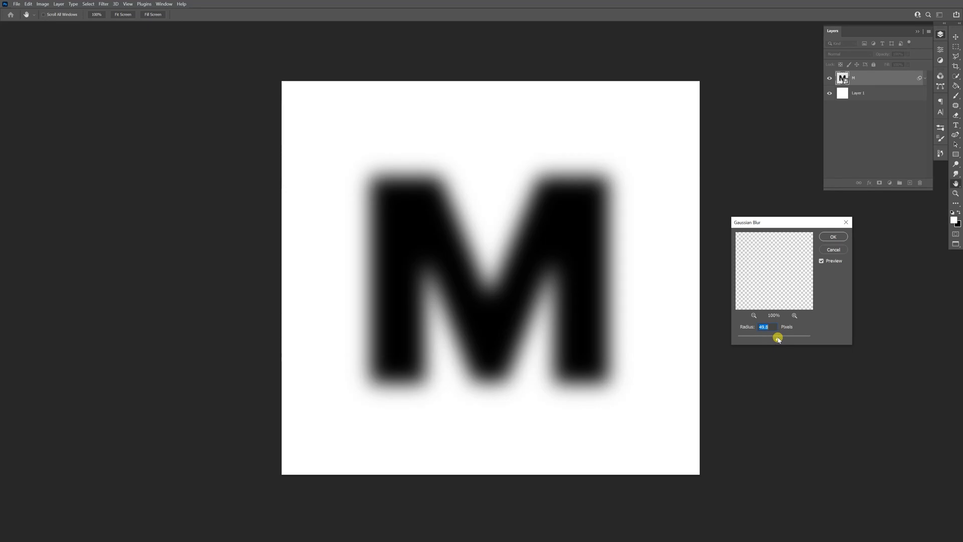
click(833, 236)
Collapse the M layer's smart filters and lower the layer's opacity to 75%
click(924, 79)
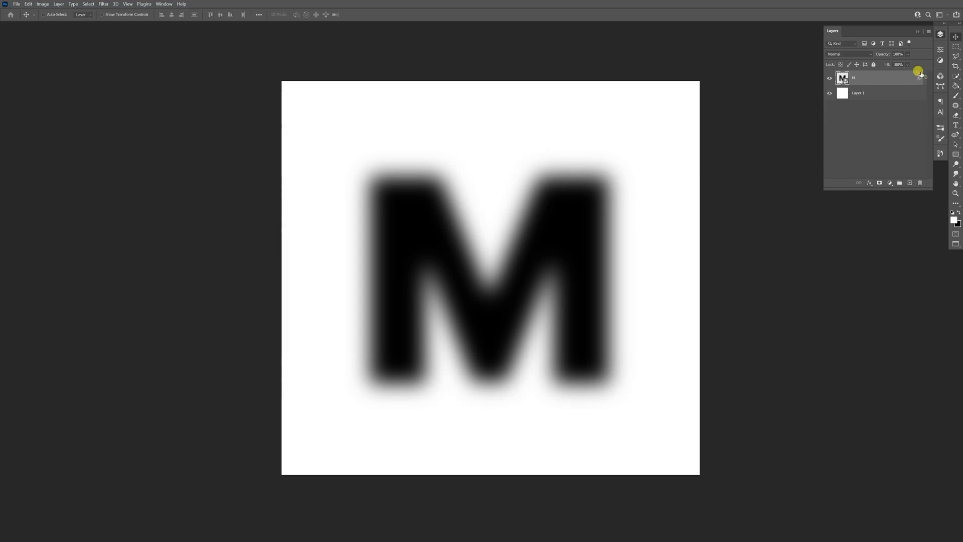
click(907, 54)
mouse_move(921, 61)
mouse_down()
mouse_move(903, 63)
mouse_move(911, 63)
mouse_up()
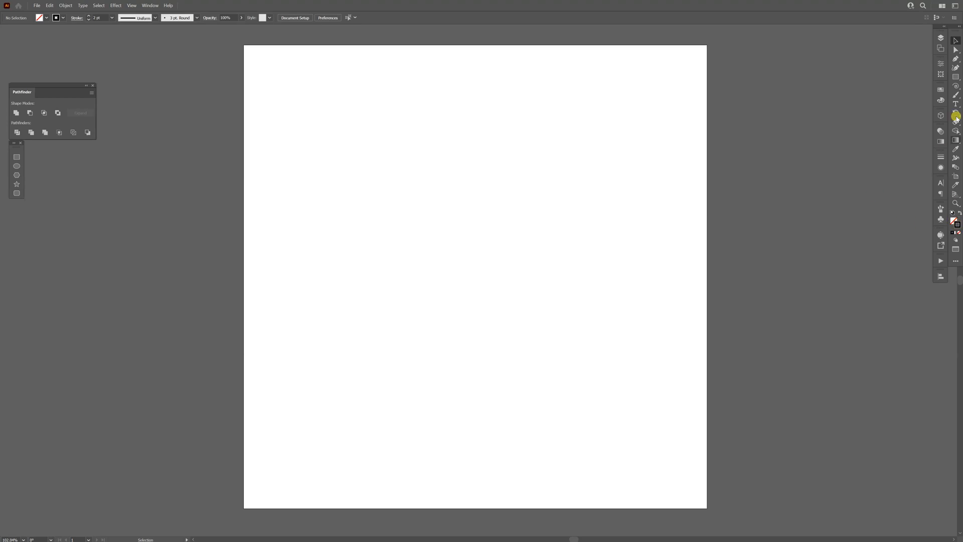
In Illustrator, draw a straight horizontal line about 690 px long with a 2 pt stroke near the artboard's upper edge
click(956, 58)
click(277, 76)
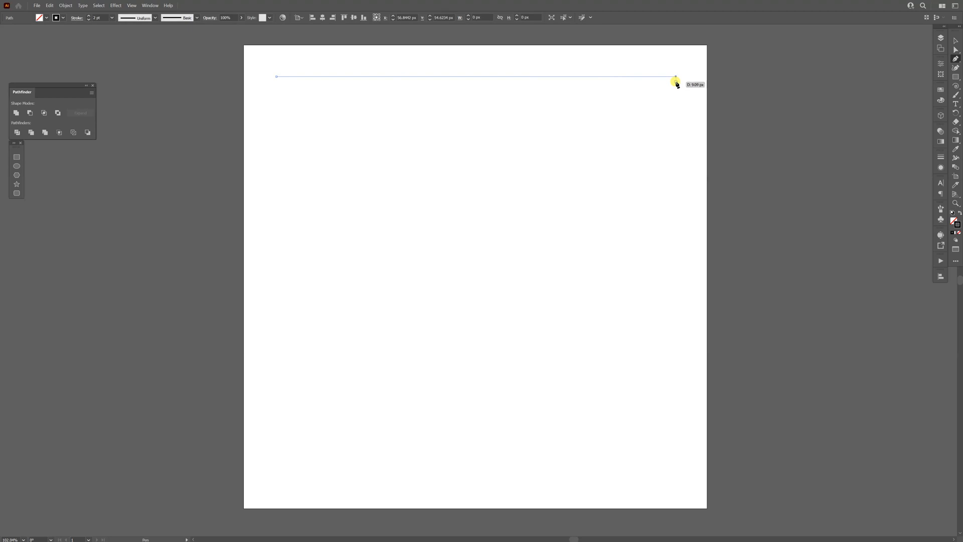
key(v)
Duplicate the line just below itself and repeat the copy until evenly spaced lines form a block about 591 px tall
drag(307, 78, 307, 81)
key(ctrl+d)
key(ctrl+d)
key(ctrl+d)
key(ctrl+d)
key(ctrl+d)
key(ctrl+d)
key(ctrl+d)
key(ctrl+d)
key(ctrl+d)
key(ctrl+d)
key(ctrl+d)
key(ctrl+d)
key(ctrl+d)
key(ctrl+d)
key(ctrl+d)
key(ctrl+d)
key(ctrl+d)
key(ctrl+d)
key(ctrl+d)
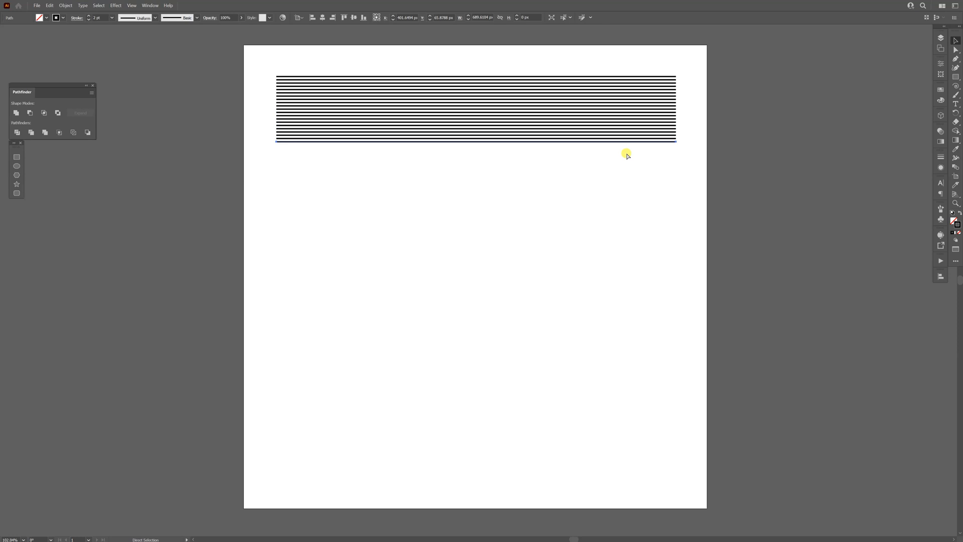
key(ctrl+d)
key(ctrl+d)
key(ctrl+d)
key(ctrl+d)
key(ctrl+d)
key(ctrl+d)
key(ctrl+d)
key(ctrl+d)
key(ctrl+d)
key(ctrl+d)
key(ctrl+d)
key(ctrl+d)
key(ctrl+d)
key(ctrl+d)
key(ctrl+d)
key(ctrl+d)
key(ctrl+d)
key(ctrl+d)
key(ctrl+d)
key(ctrl+d)
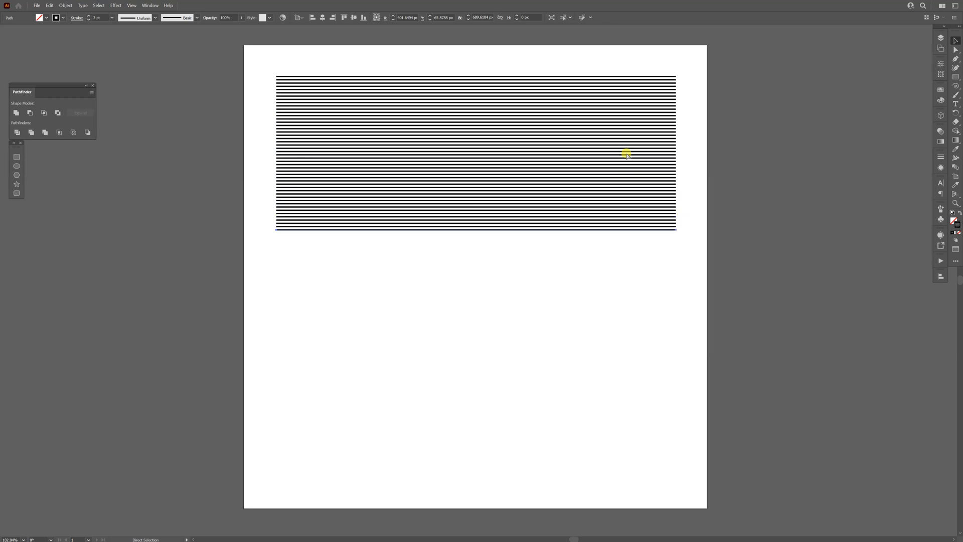
key(ctrl+d)
key(ctrl+d)
key(ctrl+d)
key(ctrl+d)
key(ctrl+d)
key(ctrl+d)
key(ctrl+d)
key(ctrl+d)
key(ctrl+d)
key(ctrl+d)
key(ctrl+d)
key(ctrl+d)
key(ctrl+d)
key(ctrl+d)
key(ctrl+d)
key(ctrl+d)
key(ctrl+d)
key(ctrl+d)
key(ctrl+d)
key(ctrl+d)
Copy all the lines and paste them into the Photoshop document above the M layer as a smart object
key(v)
key(ctrl+a)
key(a)
key(v)
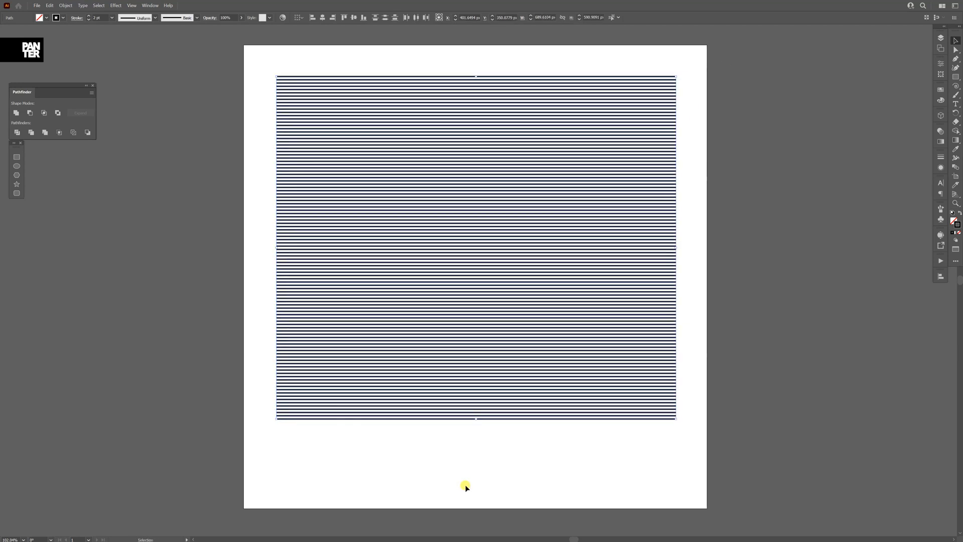
key(alt+Tab)
key(ctrl+v)
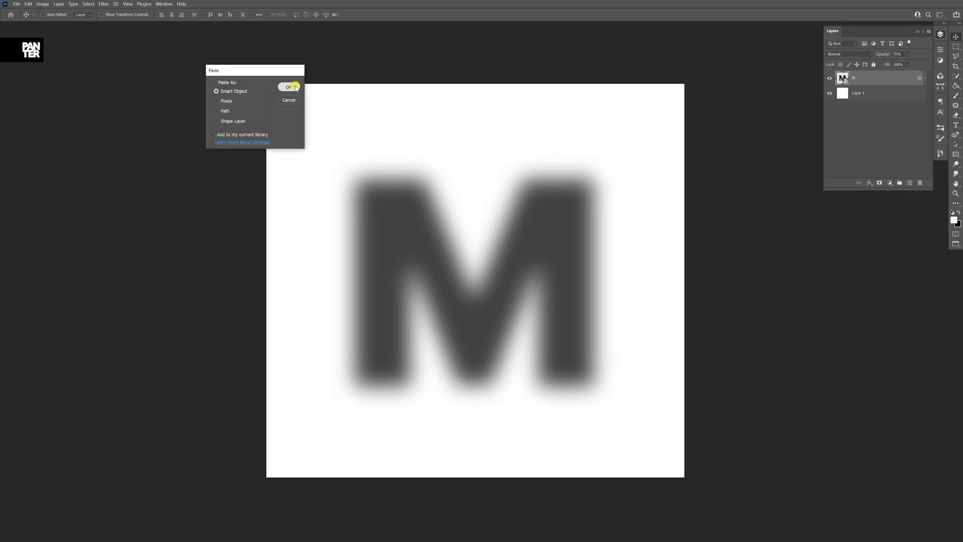
click(289, 87)
Enlarge the pasted lines, rotate them 30° counterclockwise, and stretch them until they cover the whole canvas
scroll(553, 219, down, 1)
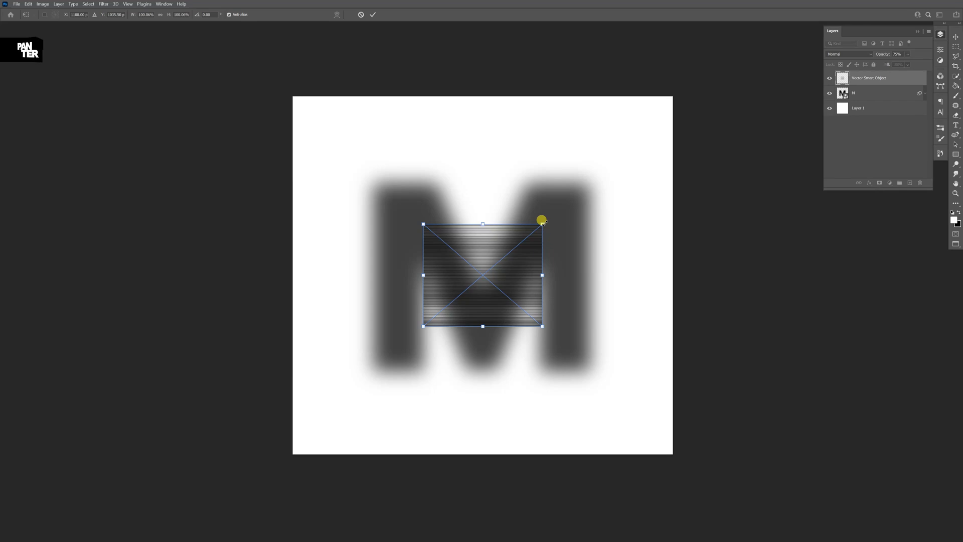
drag(542, 221, 724, 103)
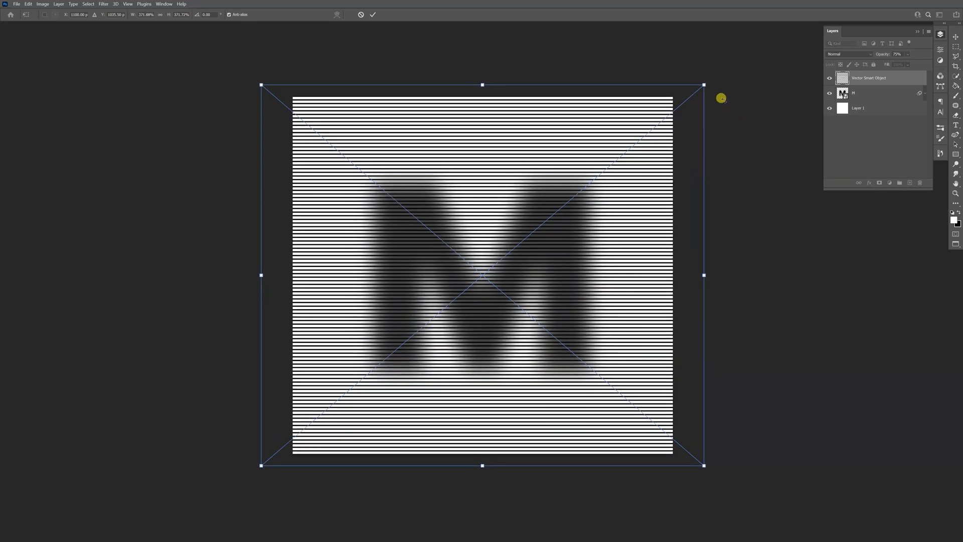
drag(677, 61, 520, 52)
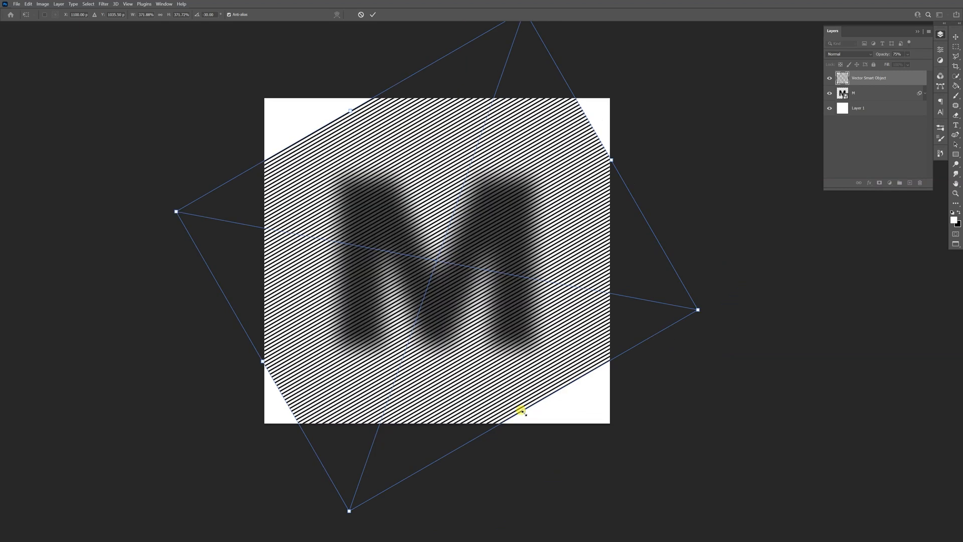
drag(524, 412, 544, 441)
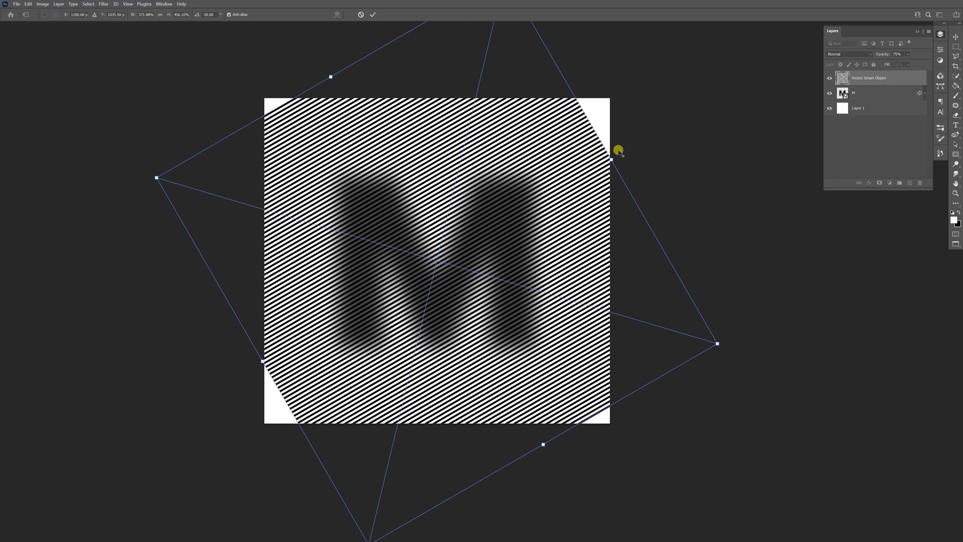
drag(610, 158, 644, 137)
drag(330, 77, 319, 60)
key(Return)
Apply a Gaussian Blur with a radius of 4.6 pixels to the line pattern's smart object
scroll(422, 275, up, 3)
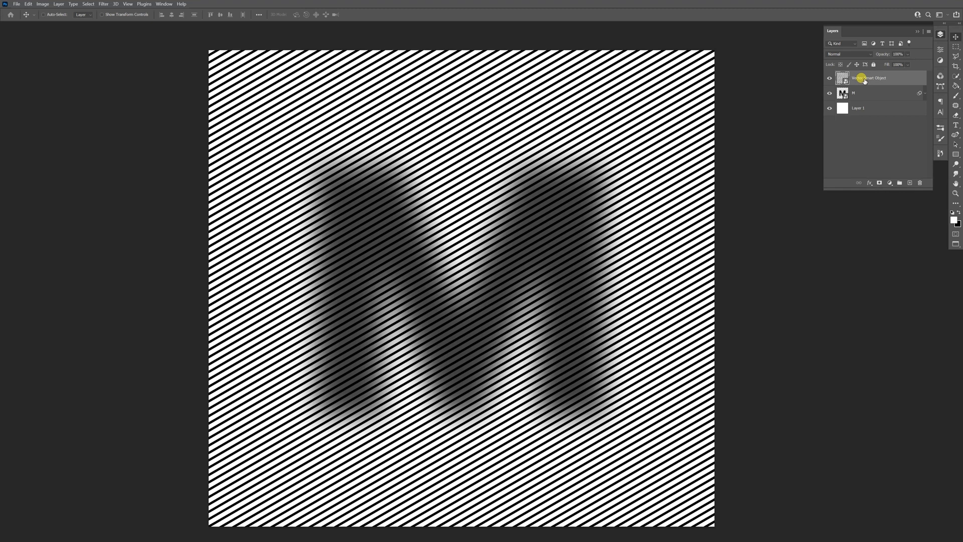
click(105, 5)
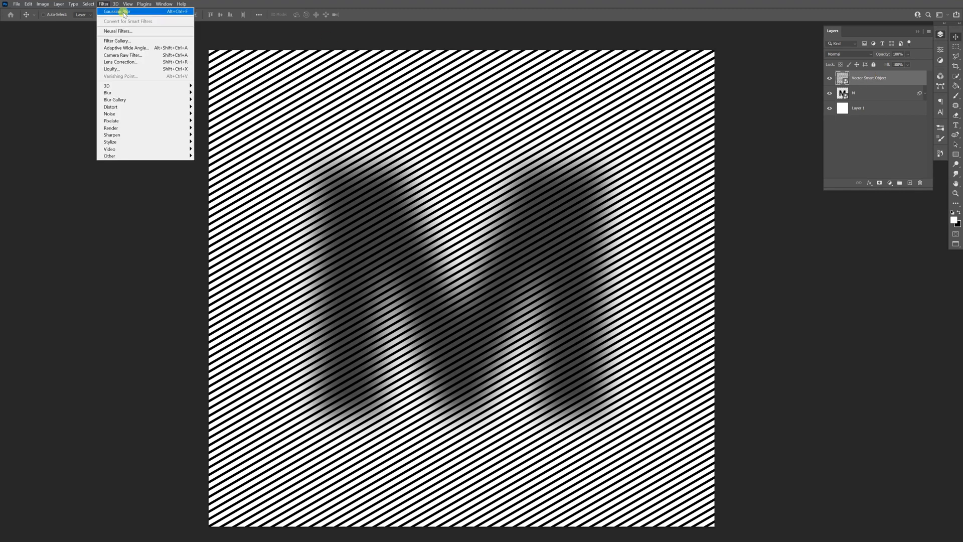
click(124, 12)
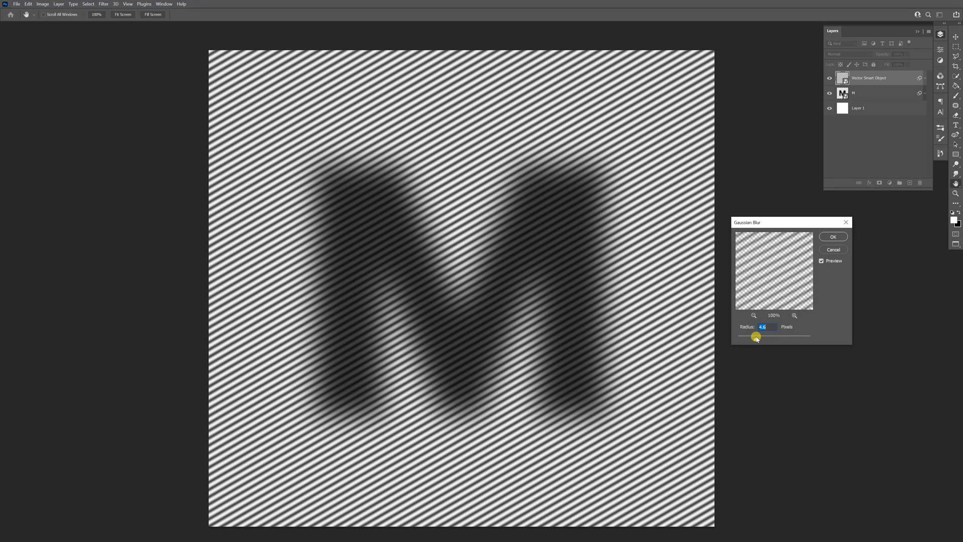
click(839, 239)
Add a Threshold adjustment layer above the lines with its level at about 97
click(940, 60)
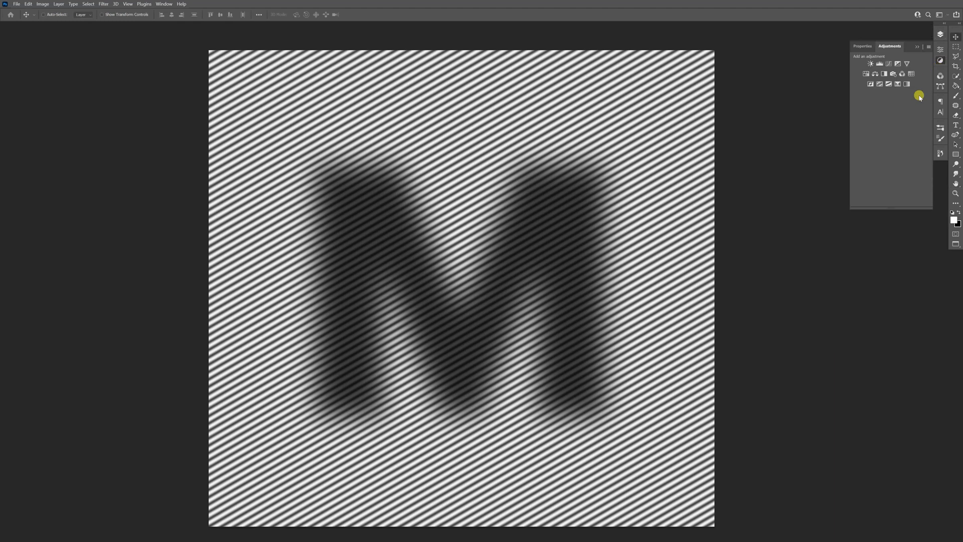
click(888, 84)
drag(887, 115, 881, 113)
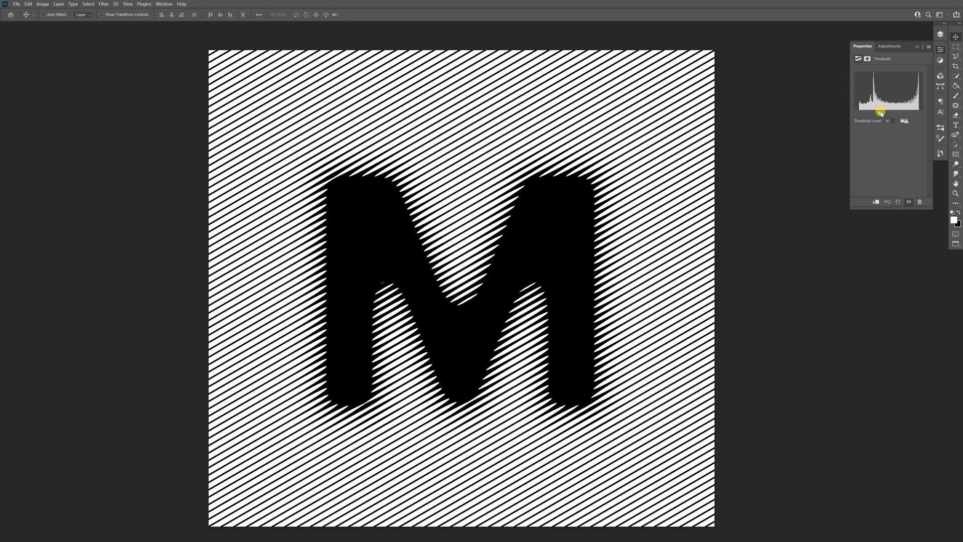
Lower the M layer's opacity to 60% so that separate lines show inside the letter
click(940, 34)
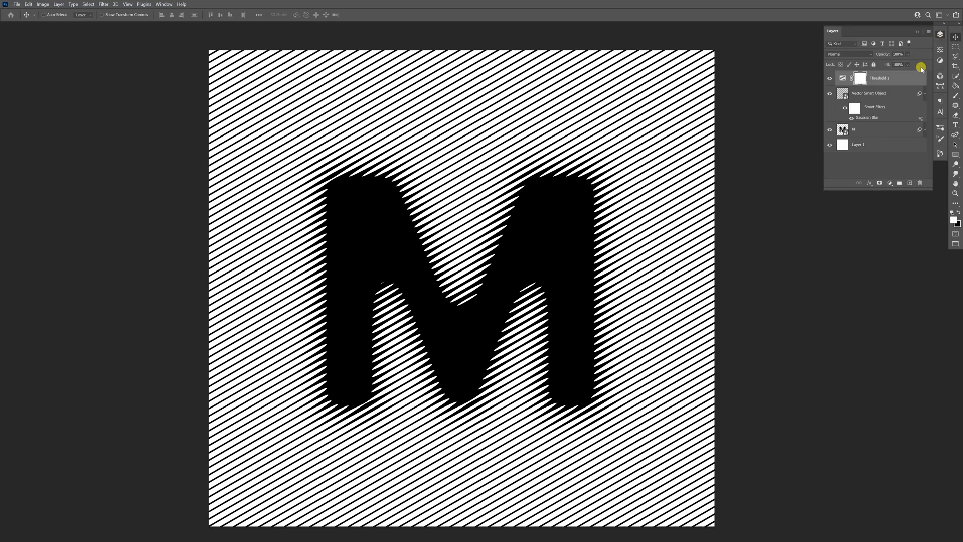
click(884, 124)
click(882, 129)
click(907, 56)
drag(918, 62, 912, 64)
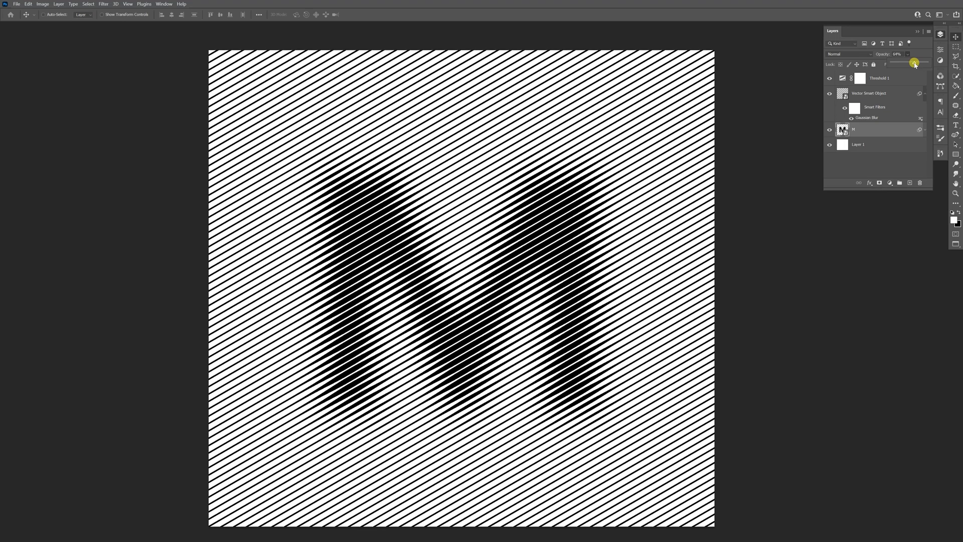
scroll(505, 298, up, 5)
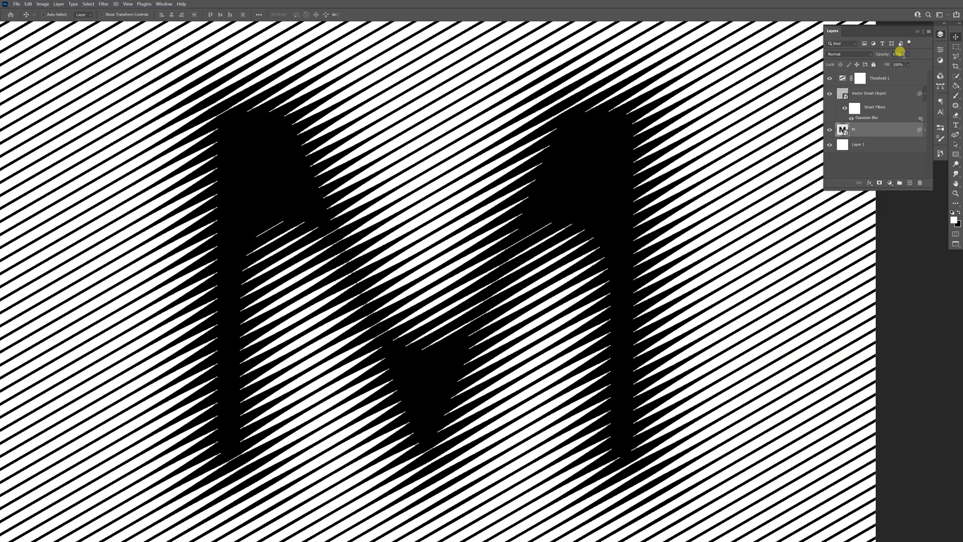
scroll(902, 54, down, 2)
scroll(898, 52, up, 1)
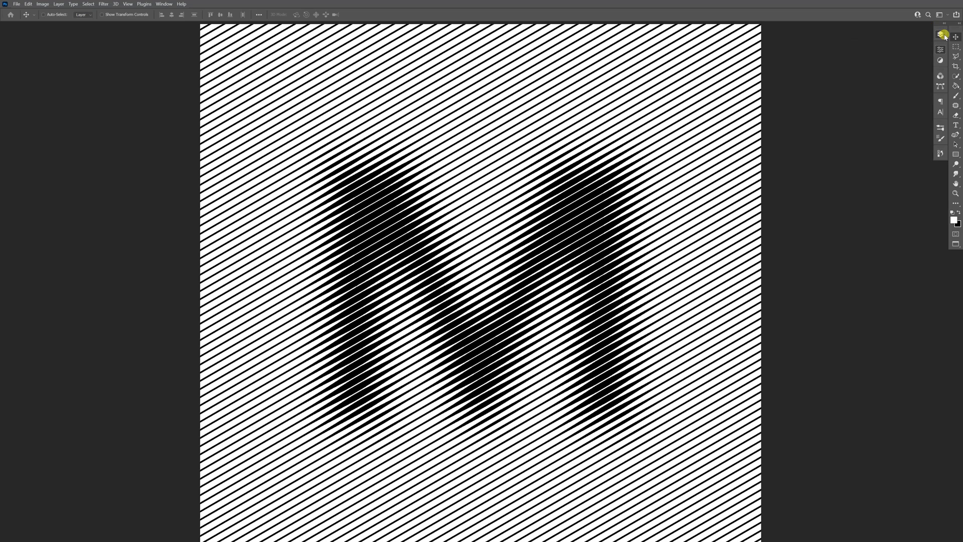
Rename the line pattern's smart object layer as Lines
click(941, 34)
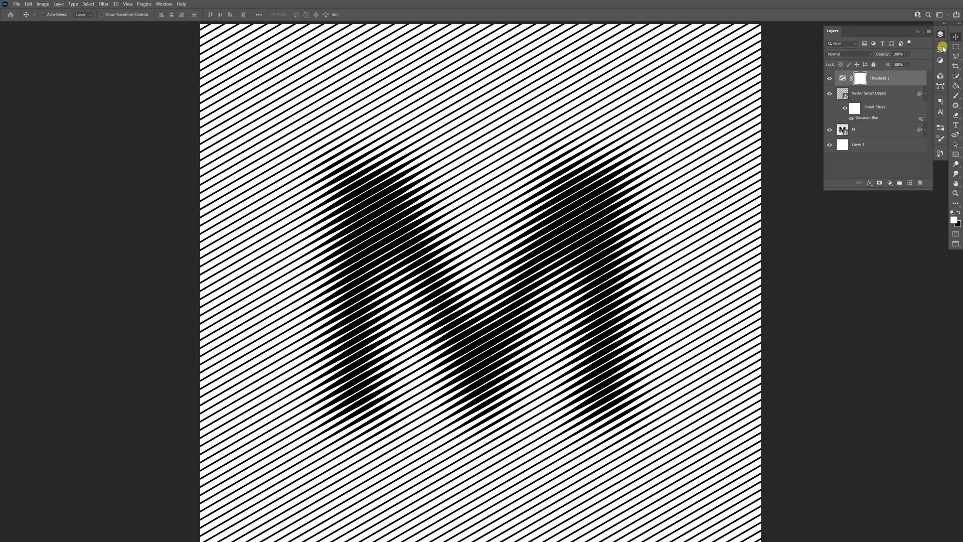
click(866, 118)
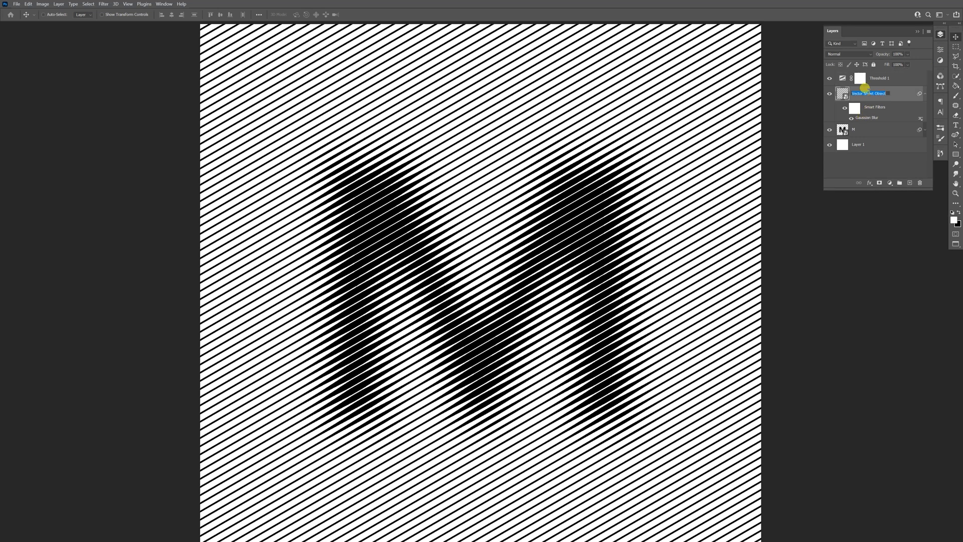
text(Lines)
key(Return)
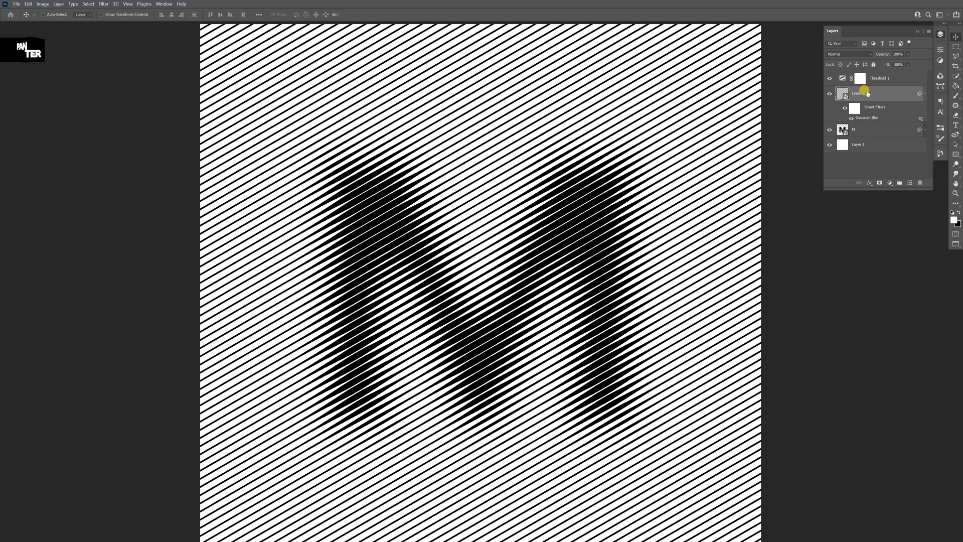
Set the Gaussian Blur radius of the Lines layer to 4.0 pixels
double_click(866, 117)
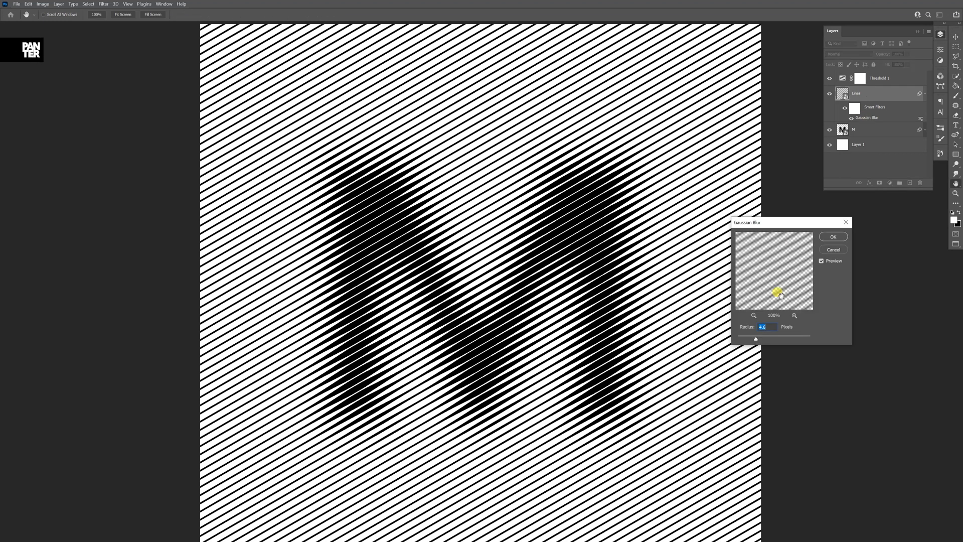
drag(760, 340, 754, 341)
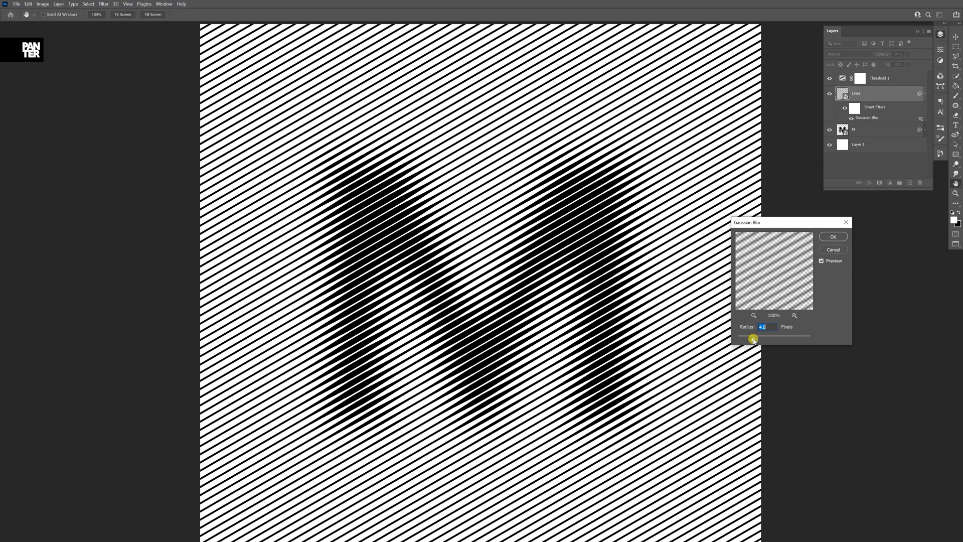
click(830, 239)
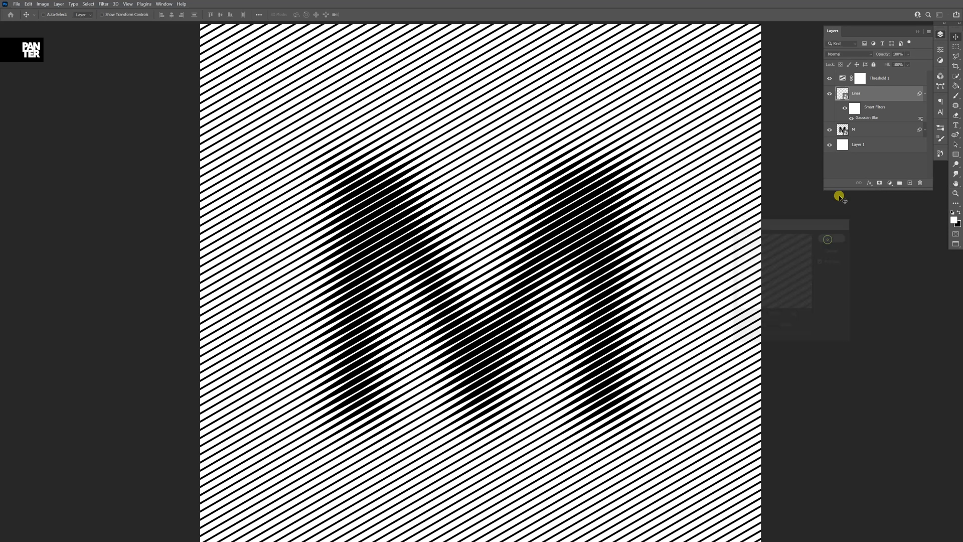
Expand the M layer's smart filters and reduce its Gaussian Blur radius to make the letter's shape more defined
click(895, 129)
key(ctrl+f)
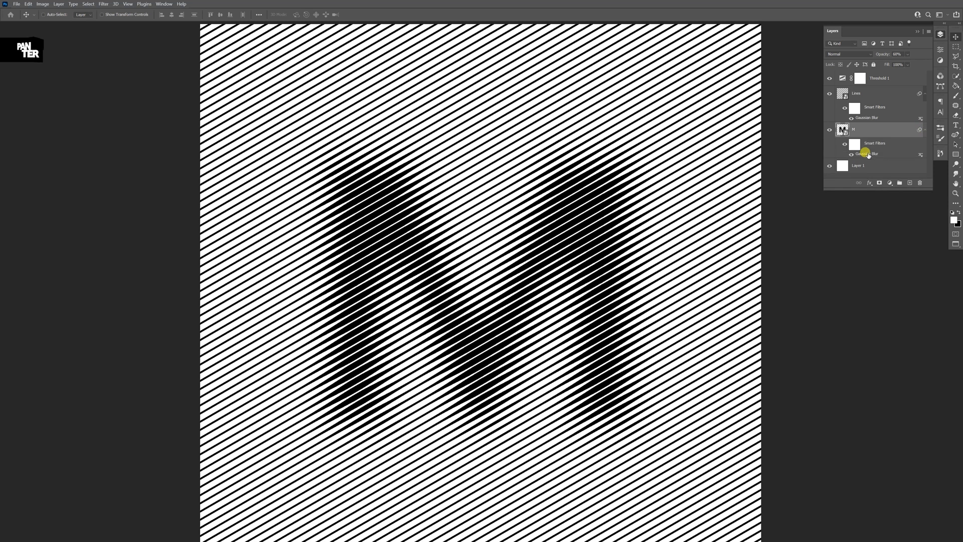
double_click(867, 153)
drag(777, 339, 773, 339)
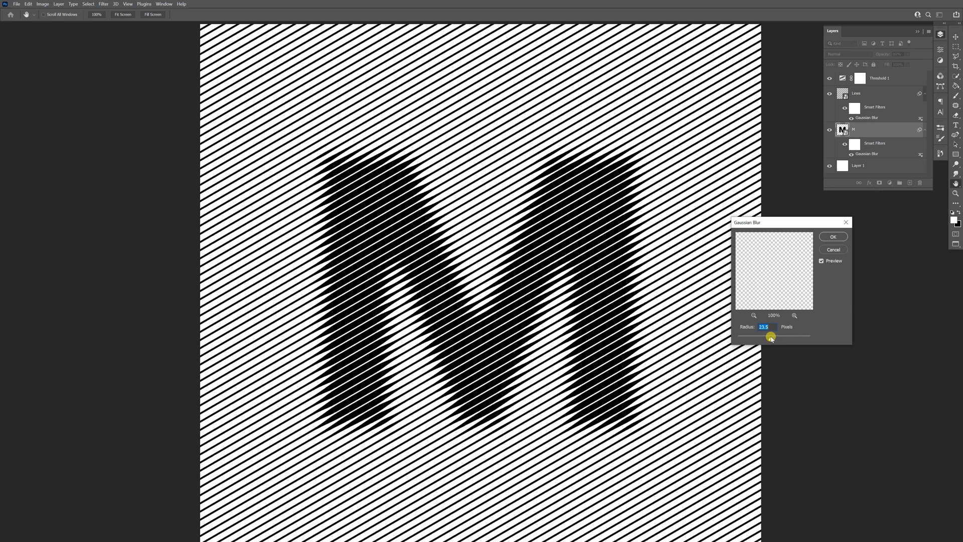
drag(775, 338, 772, 339)
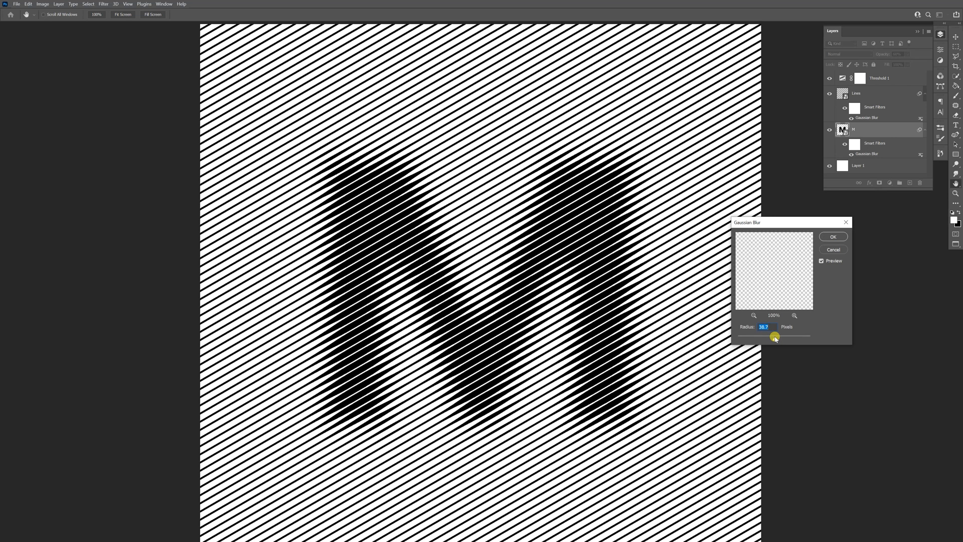
click(833, 248)
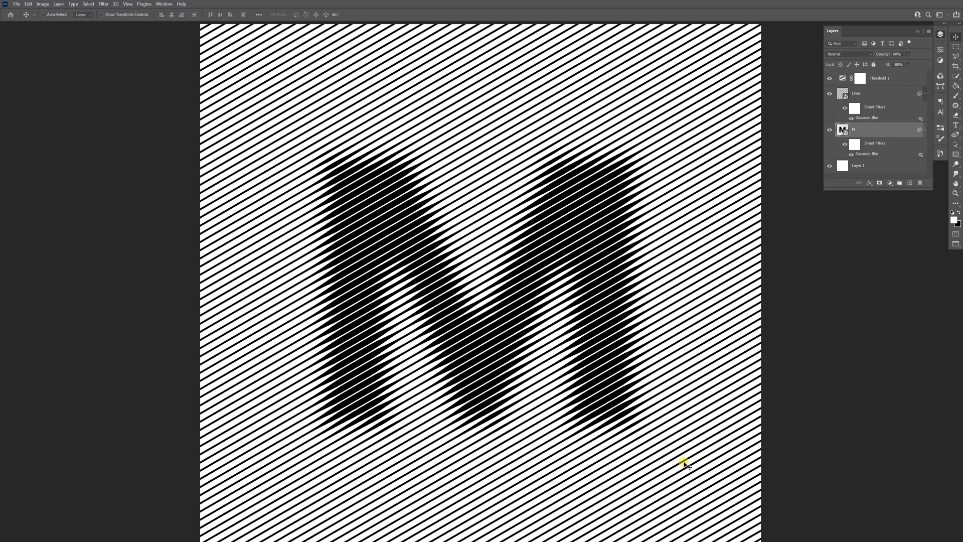